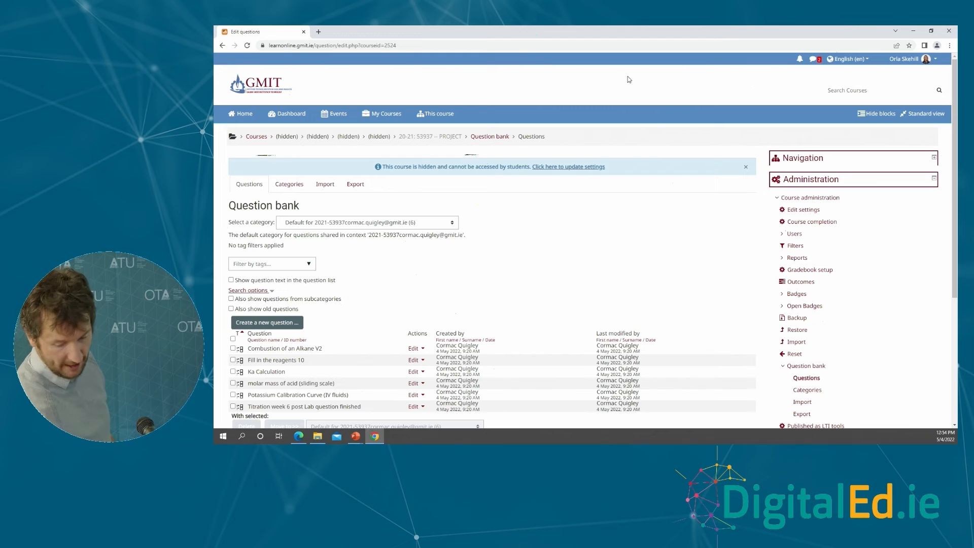
- Preview the Ka Calculation question from the question bank
{"action": "scroll", "coordinate": [629, 79], "scroll_direction": "down", "scroll_amount": 2}
{"action": "scroll", "coordinate": [628, 78], "scroll_direction": "down", "scroll_amount": 1}
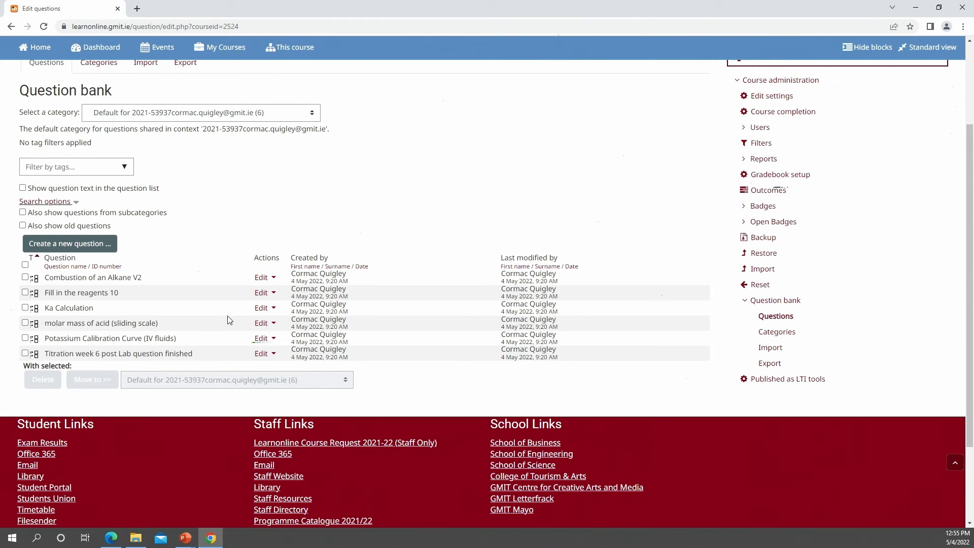
{"action": "left_click", "coordinate": [262, 308]}
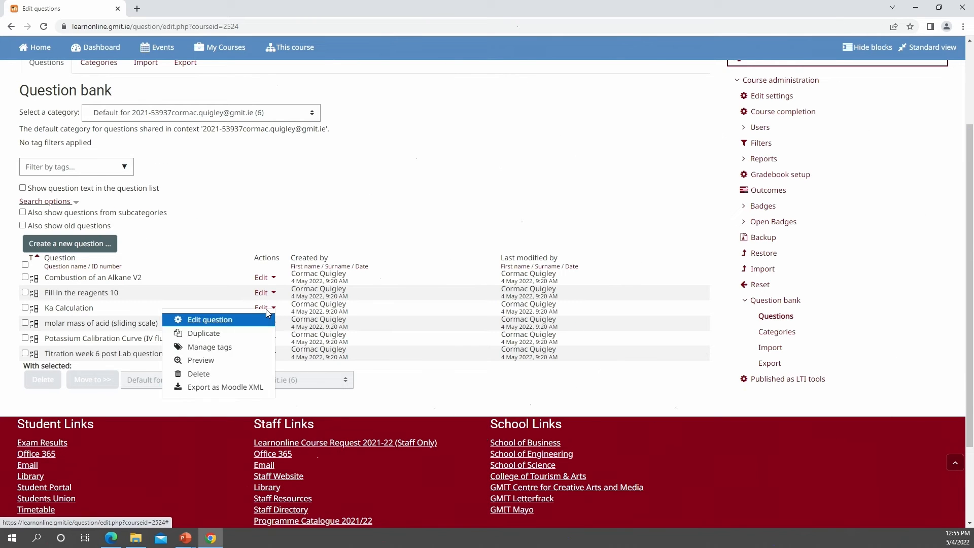
{"action": "left_click", "coordinate": [228, 359]}
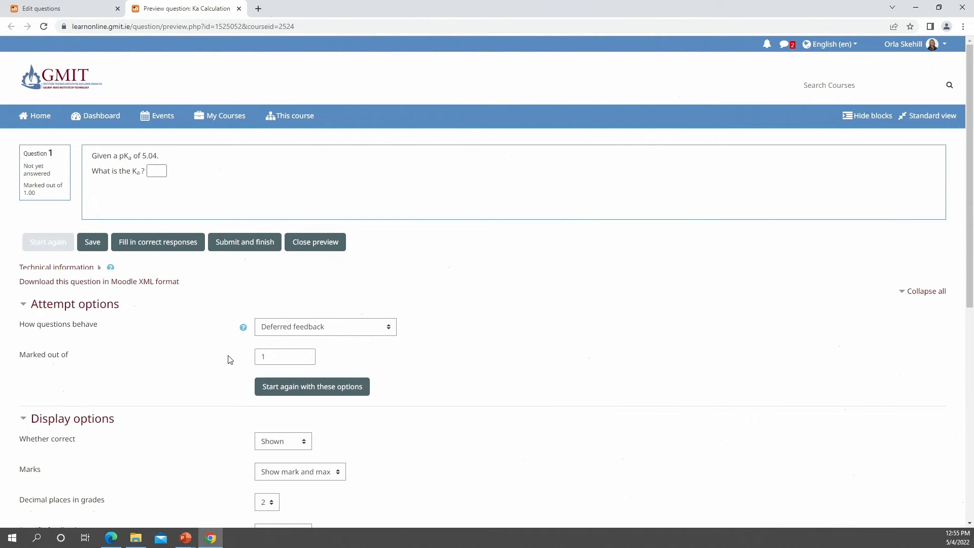
{"action": "key", "text": "ctrl+plus"}
{"action": "key", "text": "ctrl+plus"}
{"action": "key", "text": "ctrl+plus"}
{"action": "key", "text": "ctrl+plus"}
{"action": "key", "text": "ctrl+plus"}
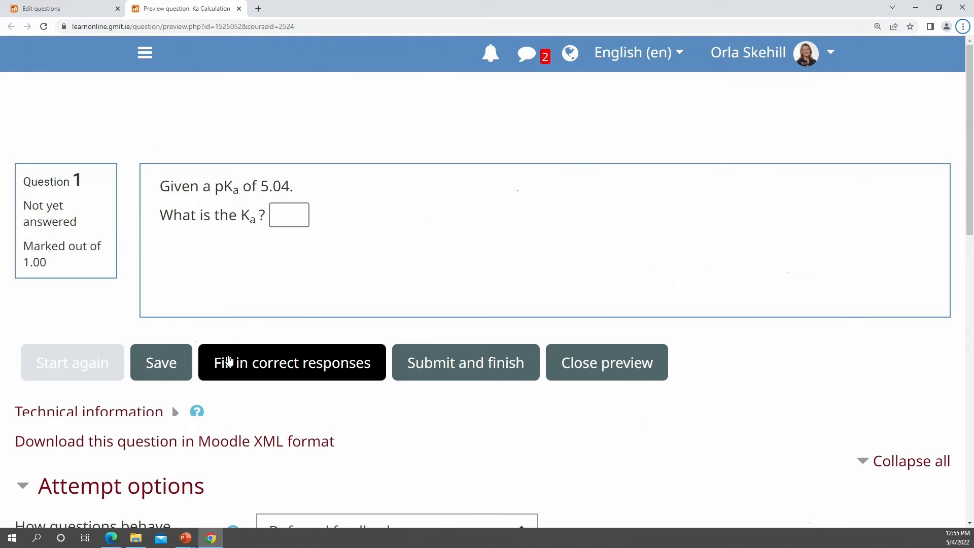
- Return to the question bank, open the Ka Calculation question for editing and show its random and global variables
{"action": "key", "text": "ctrl+Tab"}
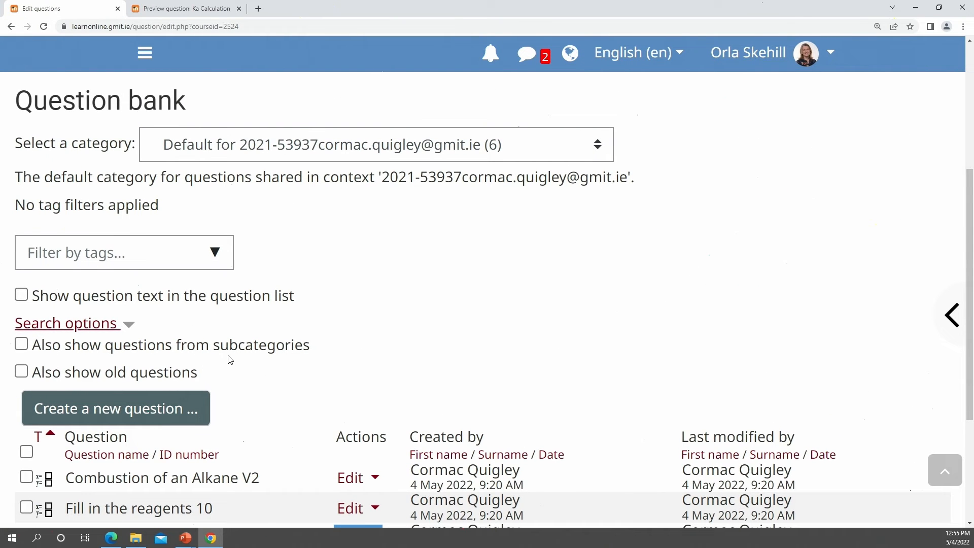
{"action": "key", "text": "ctrl+0"}
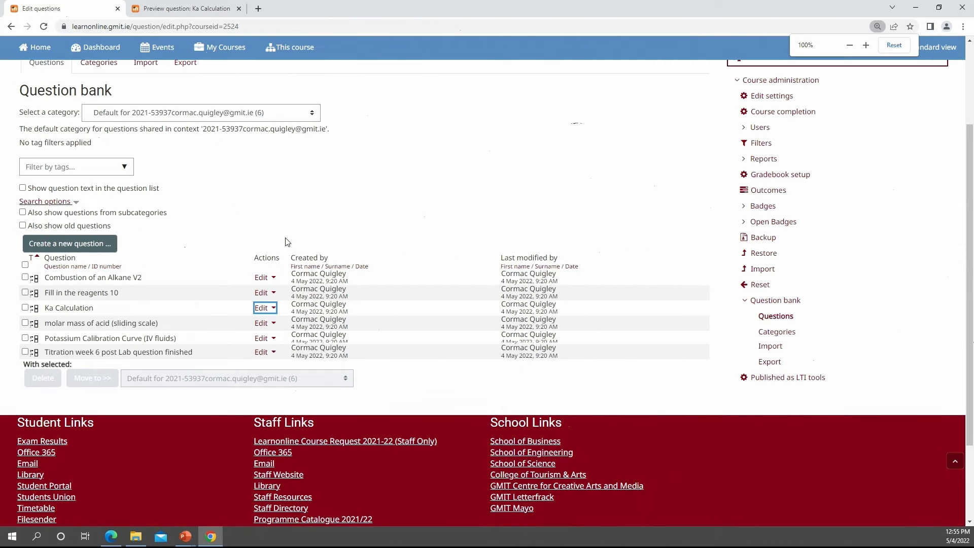
{"action": "left_click", "coordinate": [271, 308]}
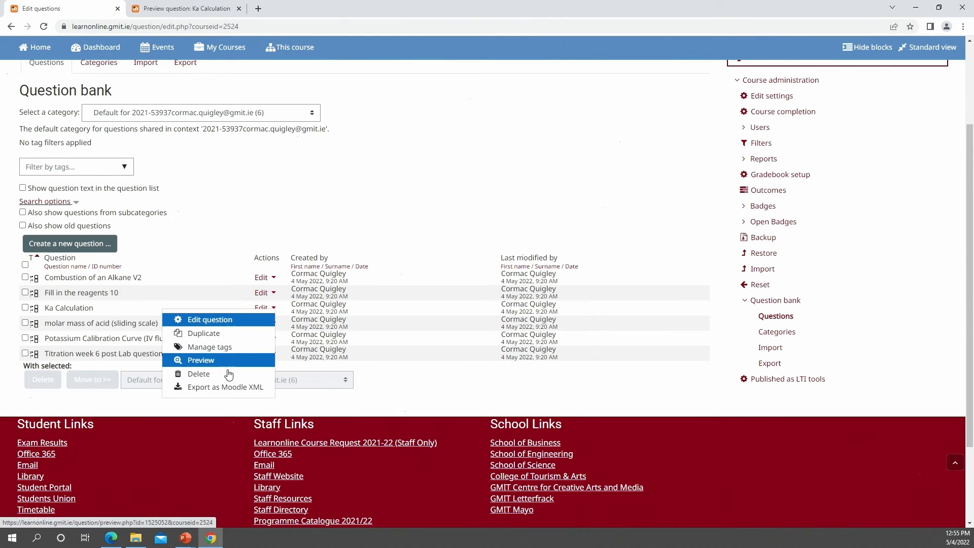
{"action": "left_click", "coordinate": [225, 324]}
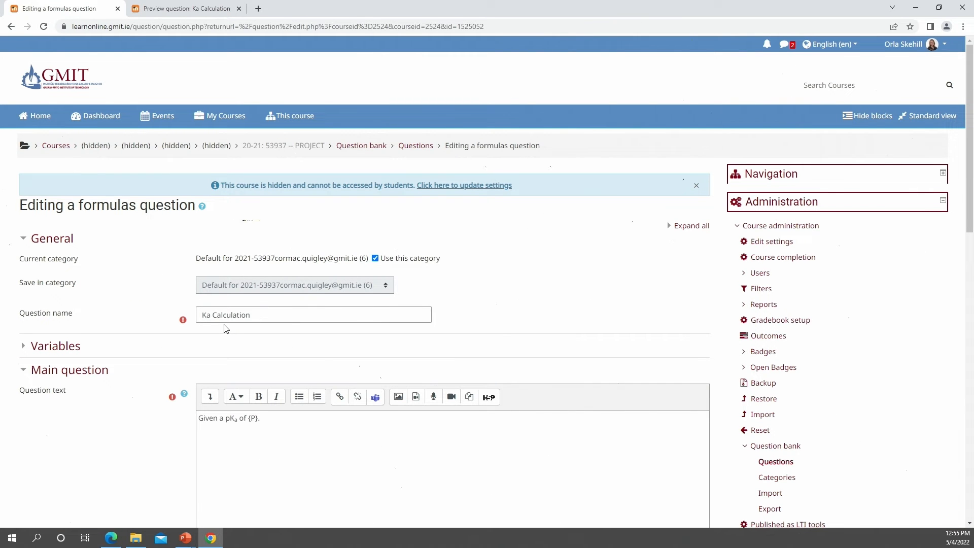
{"action": "scroll", "coordinate": [227, 329], "scroll_direction": "down", "scroll_amount": 1}
{"action": "scroll", "coordinate": [226, 329], "scroll_direction": "down", "scroll_amount": 2}
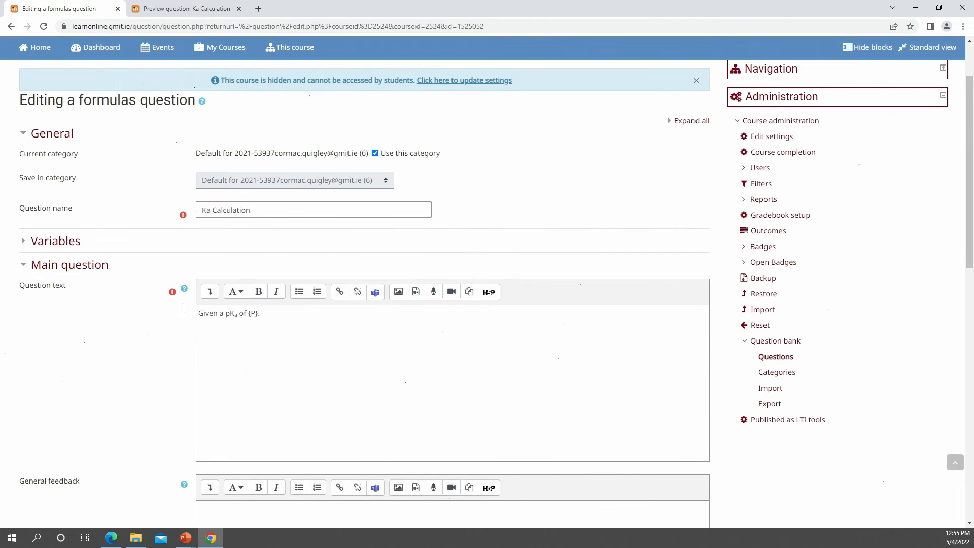
{"action": "left_click", "coordinate": [62, 247]}
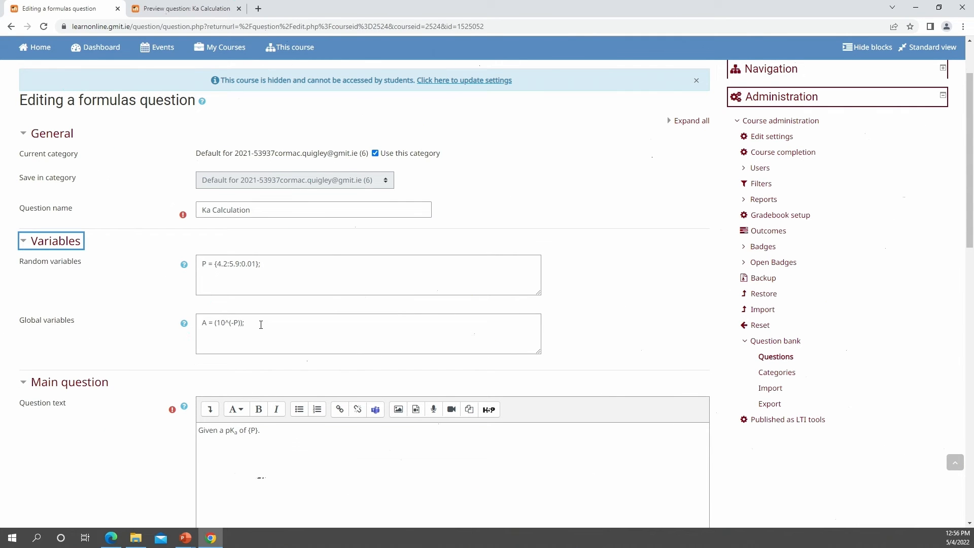
- Show the Part 1 answer and grading settings of the Ka Calculation question
{"action": "scroll", "coordinate": [261, 324], "scroll_direction": "down", "scroll_amount": 2}
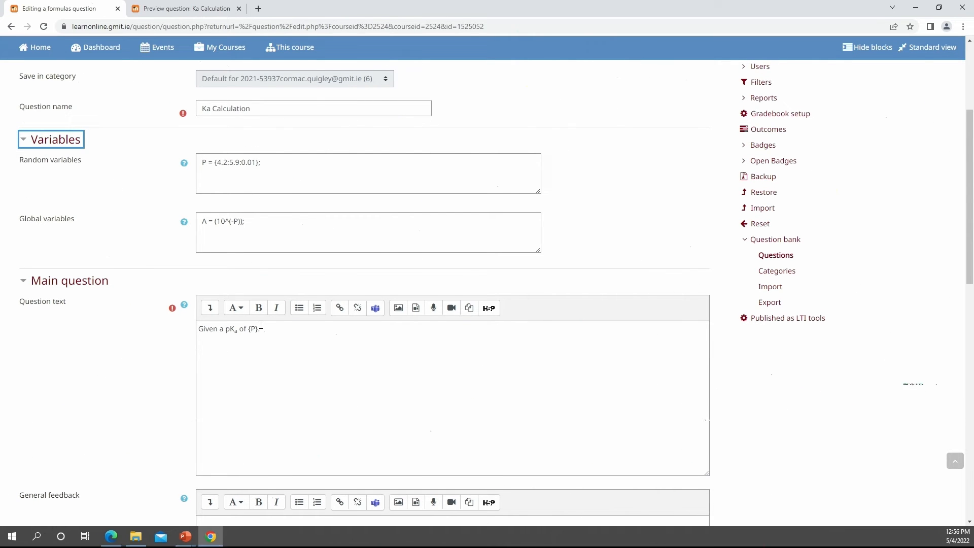
{"action": "scroll", "coordinate": [261, 325], "scroll_direction": "down", "scroll_amount": 8}
{"action": "scroll", "coordinate": [261, 327], "scroll_direction": "down", "scroll_amount": 3}
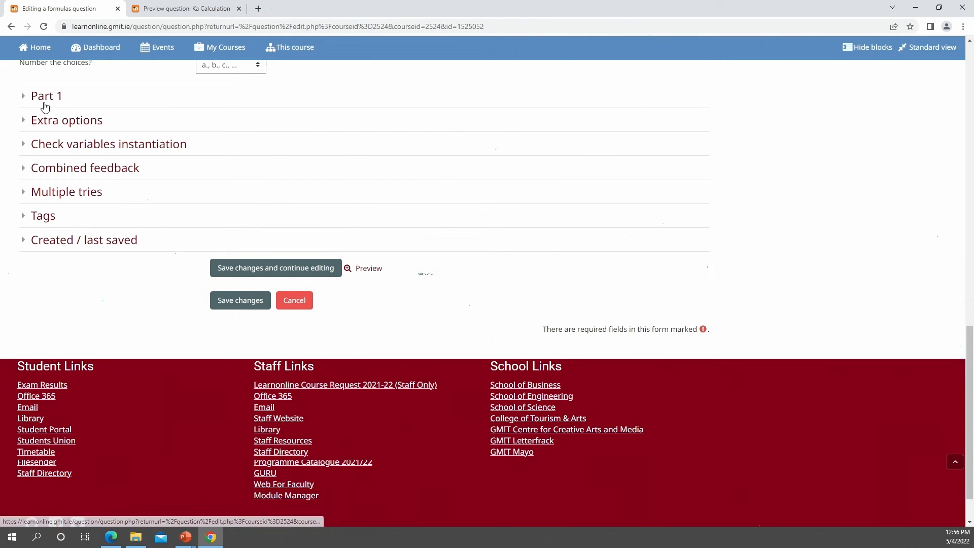
{"action": "left_click", "coordinate": [43, 100]}
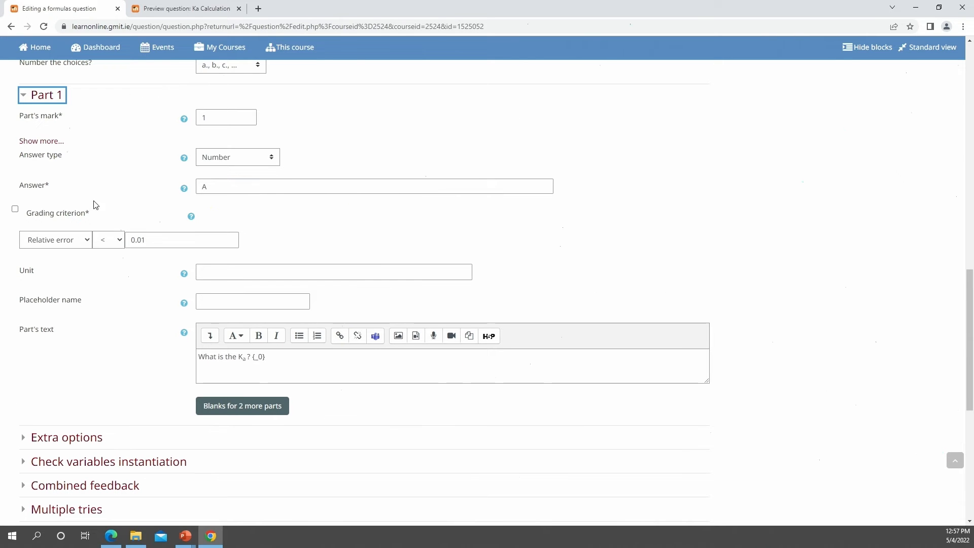
- Open the "molar mass of acid (sliding scale)" question for editing from the question bank and show its Part 1 settings
{"action": "left_click", "coordinate": [11, 26]}
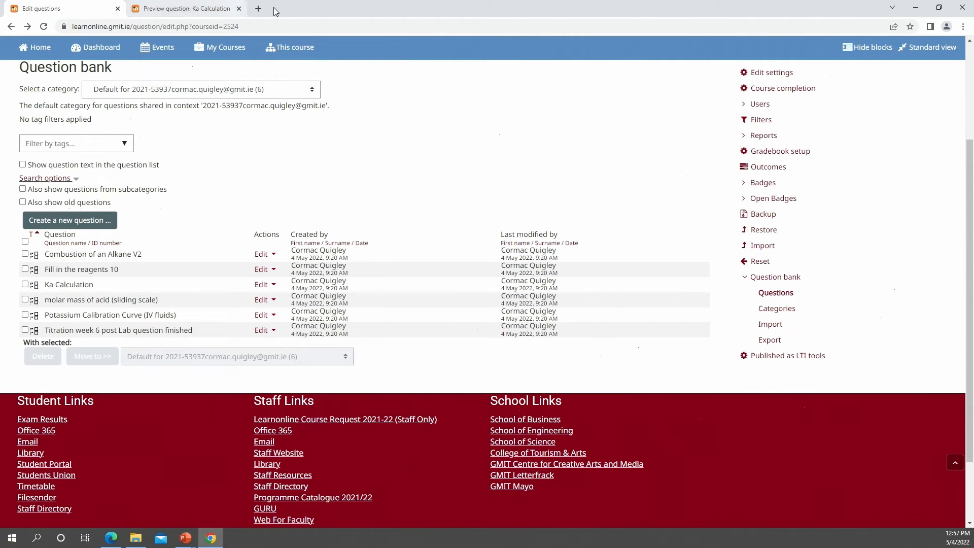
{"action": "left_click", "coordinate": [262, 285]}
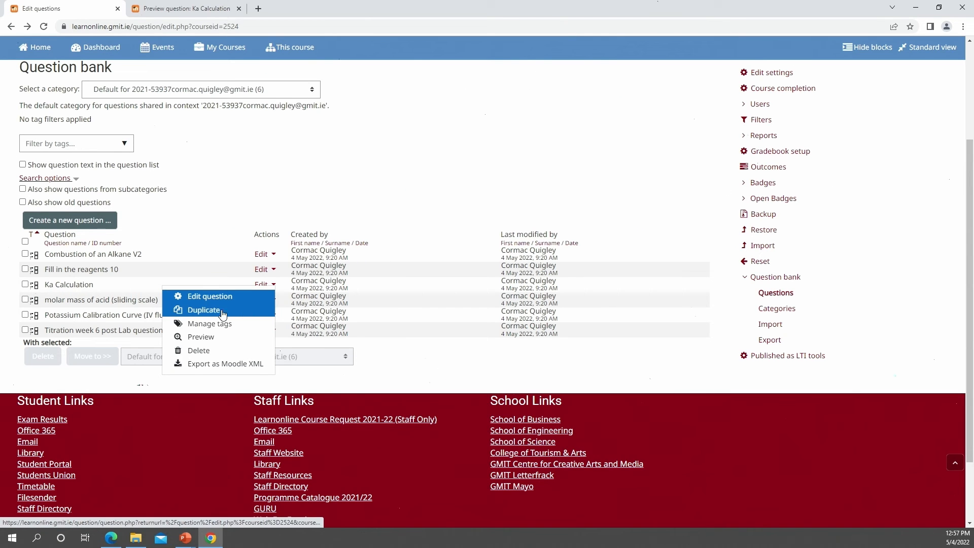
{"action": "left_click", "coordinate": [212, 296]}
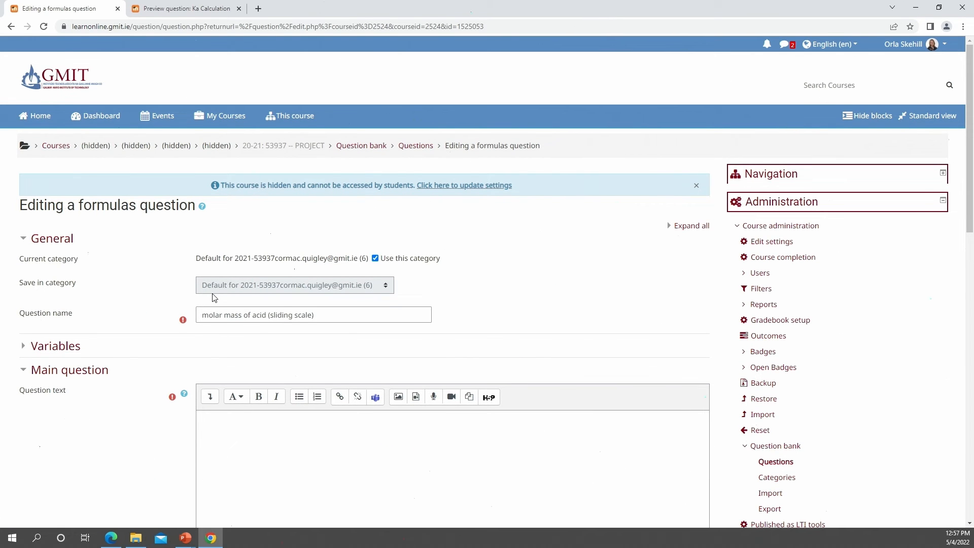
{"action": "scroll", "coordinate": [213, 298], "scroll_direction": "down", "scroll_amount": 20}
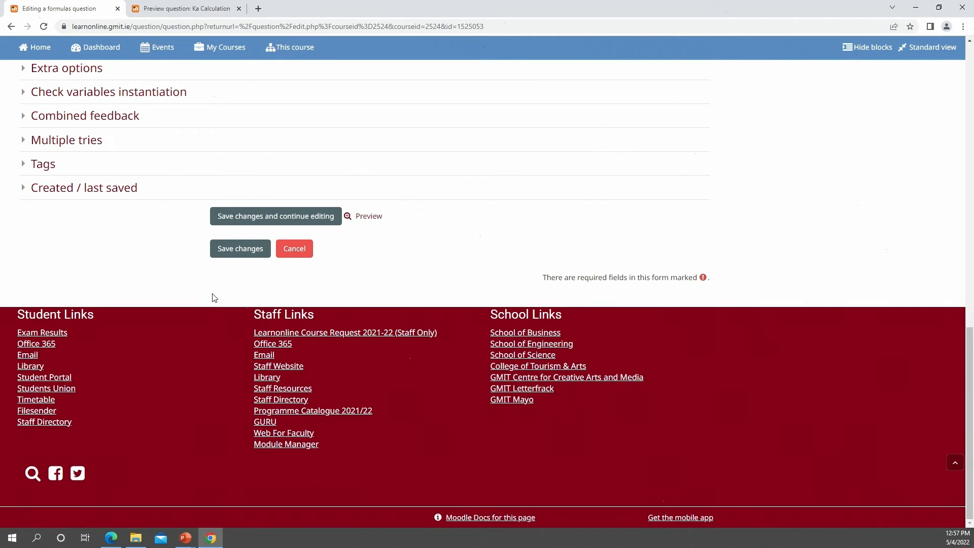
{"action": "scroll", "coordinate": [213, 297], "scroll_direction": "up", "scroll_amount": 1}
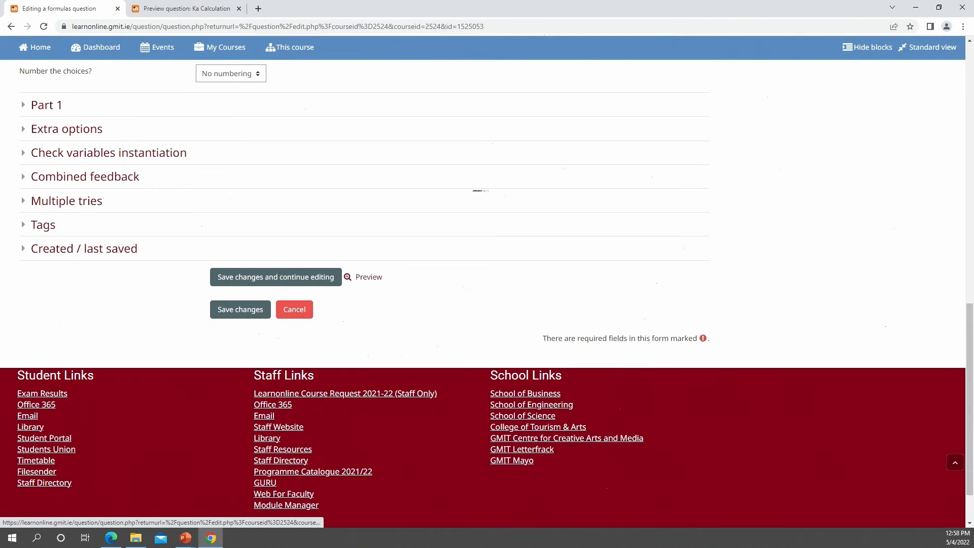
{"action": "left_click", "coordinate": [51, 112]}
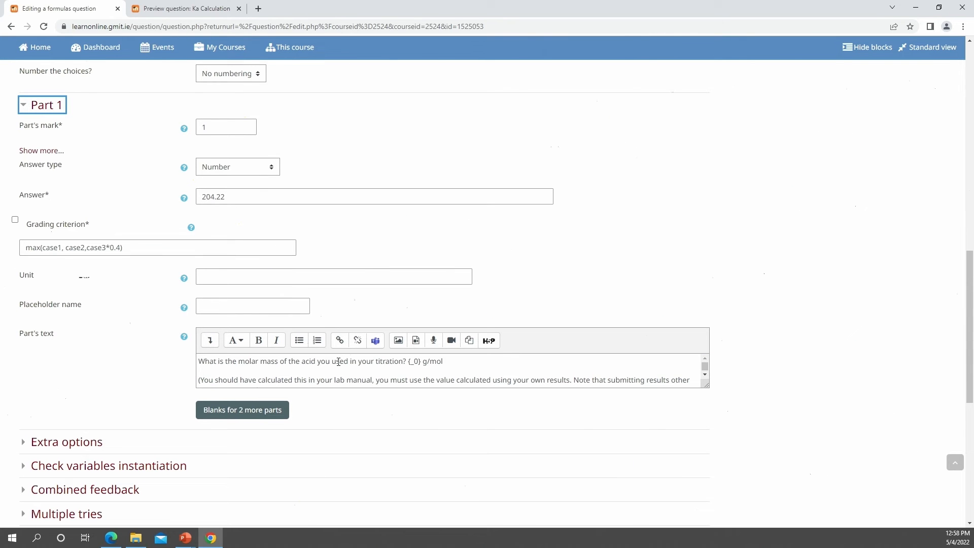
- Reveal the additional Part 1 settings and enlarge the grading variables field so that all its lines can be read
{"action": "left_click", "coordinate": [41, 152]}
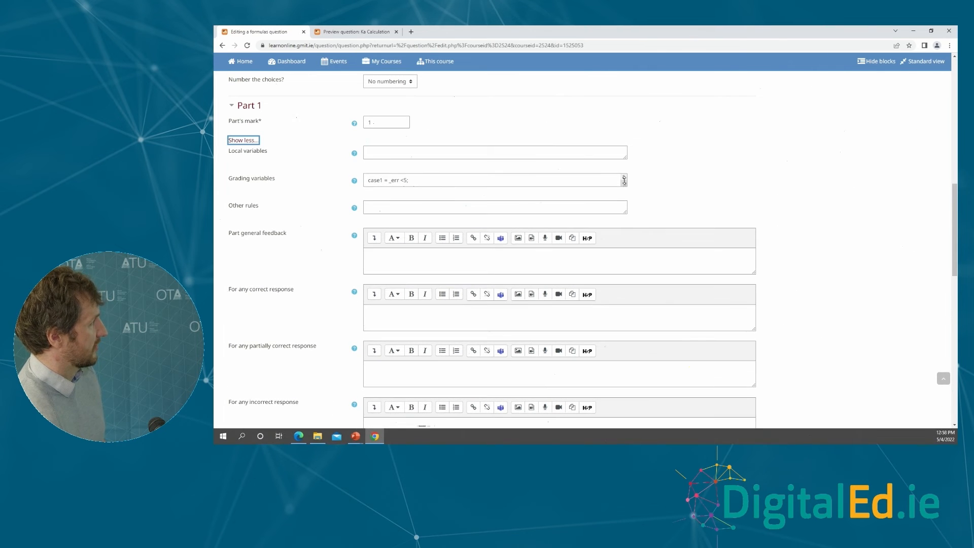
{"action": "left_click_drag", "start_coordinate": [625, 184], "coordinate": [625, 219]}
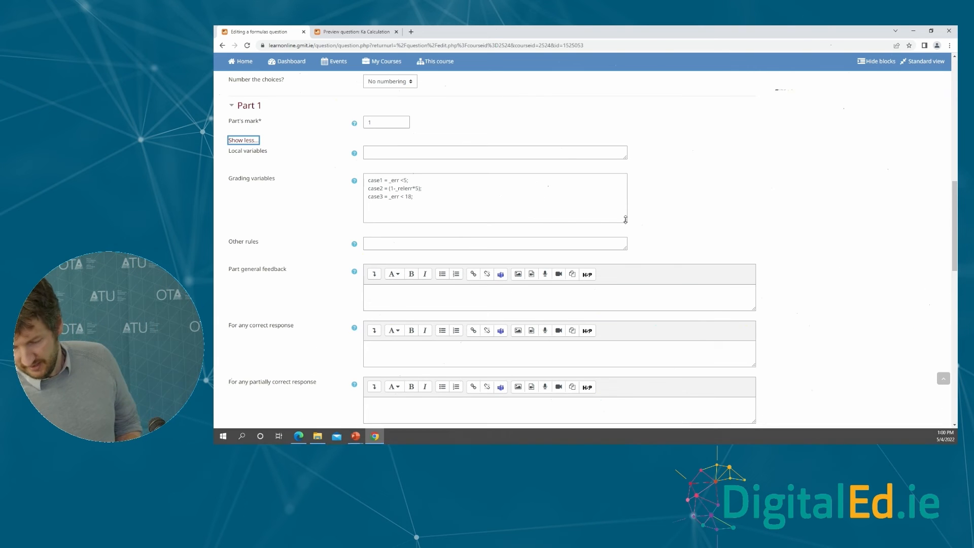
{"action": "scroll", "coordinate": [626, 220], "scroll_direction": "down", "scroll_amount": 1}
{"action": "scroll", "coordinate": [625, 220], "scroll_direction": "up", "scroll_amount": 1}
{"action": "scroll", "coordinate": [626, 220], "scroll_direction": "down", "scroll_amount": 1}
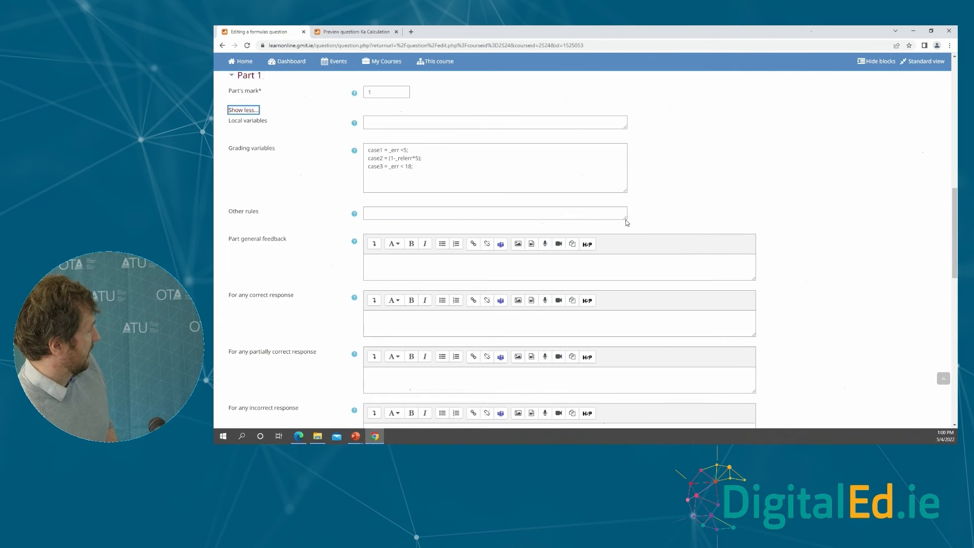
{"action": "scroll", "coordinate": [625, 220], "scroll_direction": "up", "scroll_amount": 1}
{"action": "scroll", "coordinate": [541, 259], "scroll_direction": "up", "scroll_amount": 1}
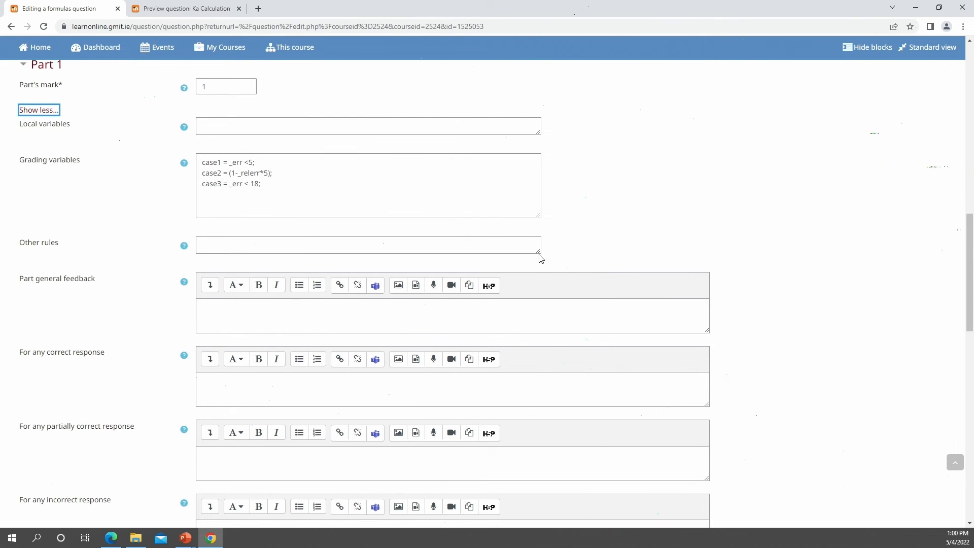
- Examine the grading criterion formula in Part 1 of the molar mass question
{"action": "scroll", "coordinate": [540, 259], "scroll_direction": "down", "scroll_amount": 5}
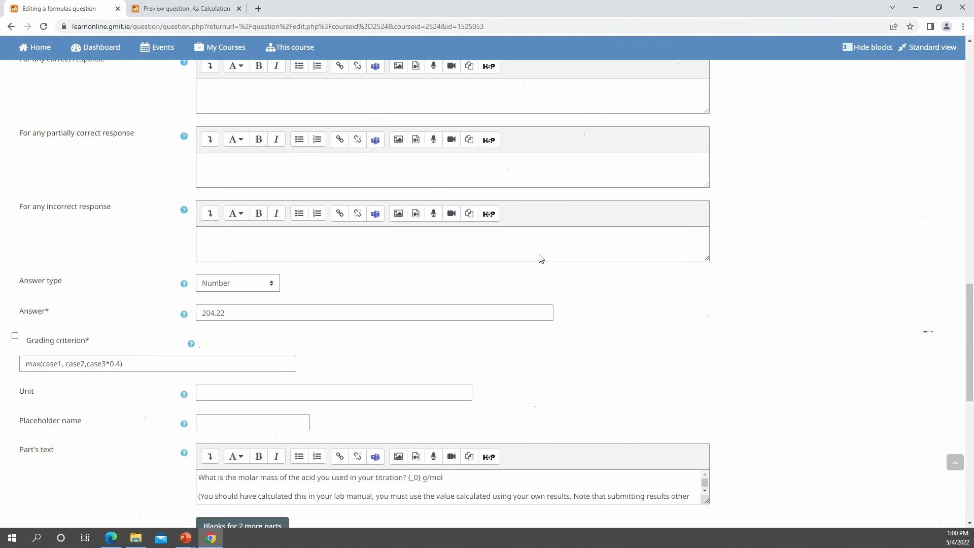
{"action": "scroll", "coordinate": [541, 259], "scroll_direction": "down", "scroll_amount": 5}
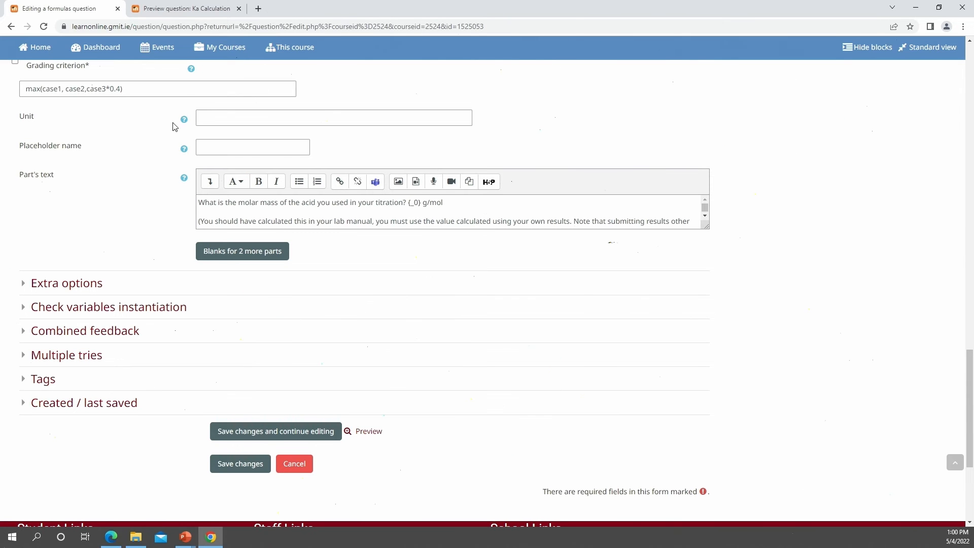
{"action": "left_click", "coordinate": [158, 85]}
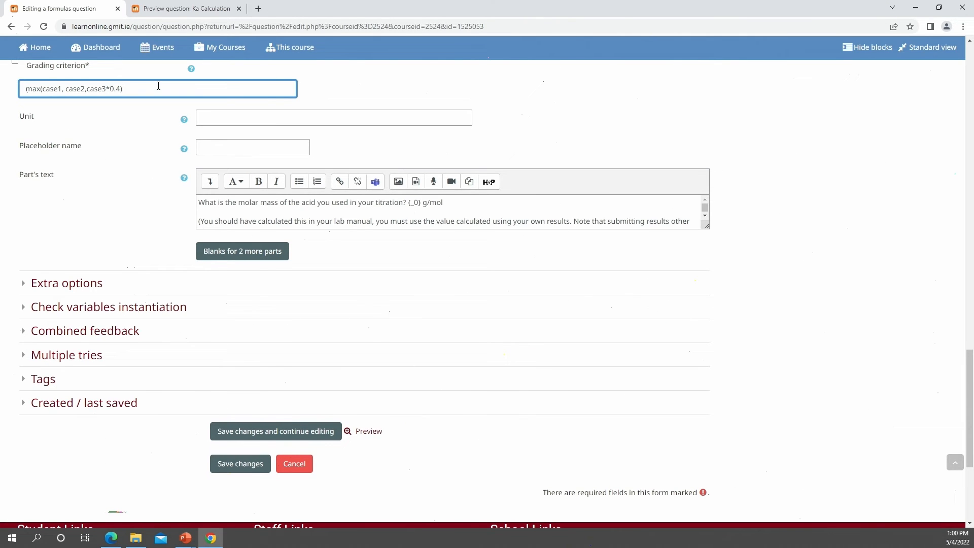
{"action": "key", "text": "ctrl+plus"}
{"action": "key", "text": "ctrl+plus"}
{"action": "key", "text": "ctrl+plus"}
{"action": "key", "text": "ctrl+plus"}
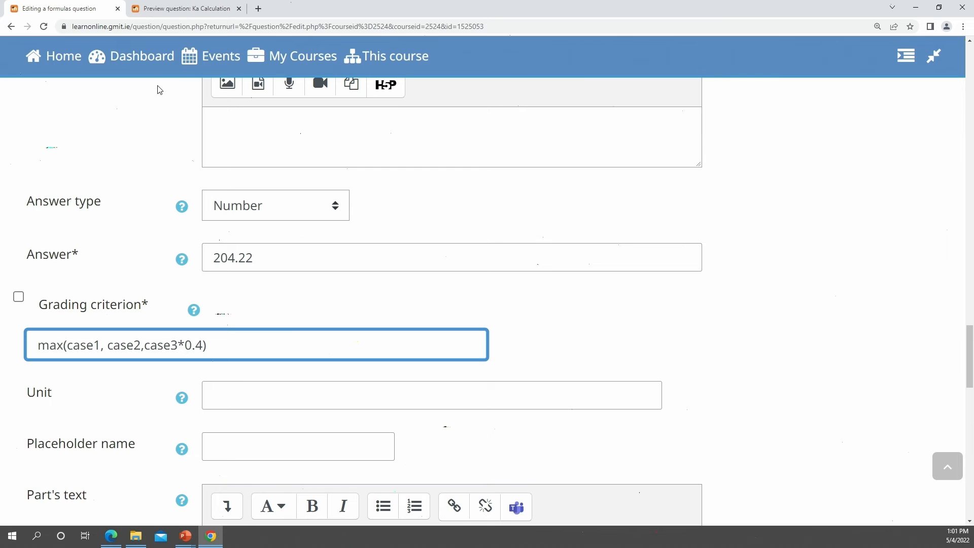
- Leave the molar mass question without saving its changes and return to the question bank
{"action": "key", "text": "super+shift+q"}
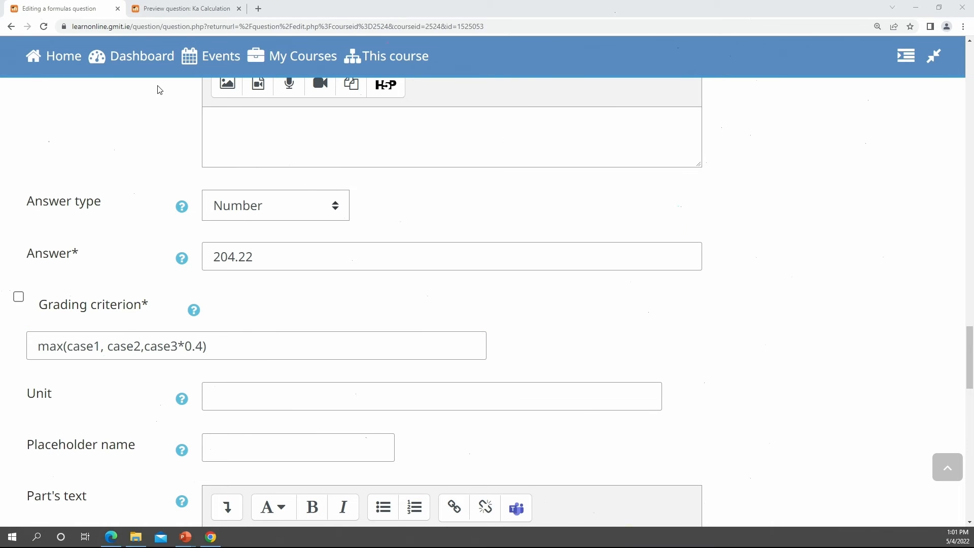
{"action": "key", "text": "BackSpace"}
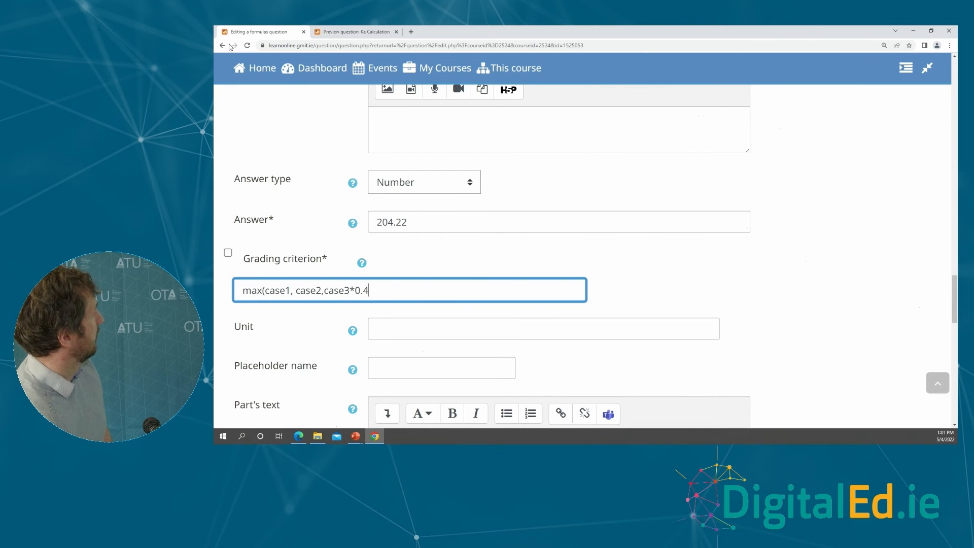
{"action": "left_click", "coordinate": [223, 45]}
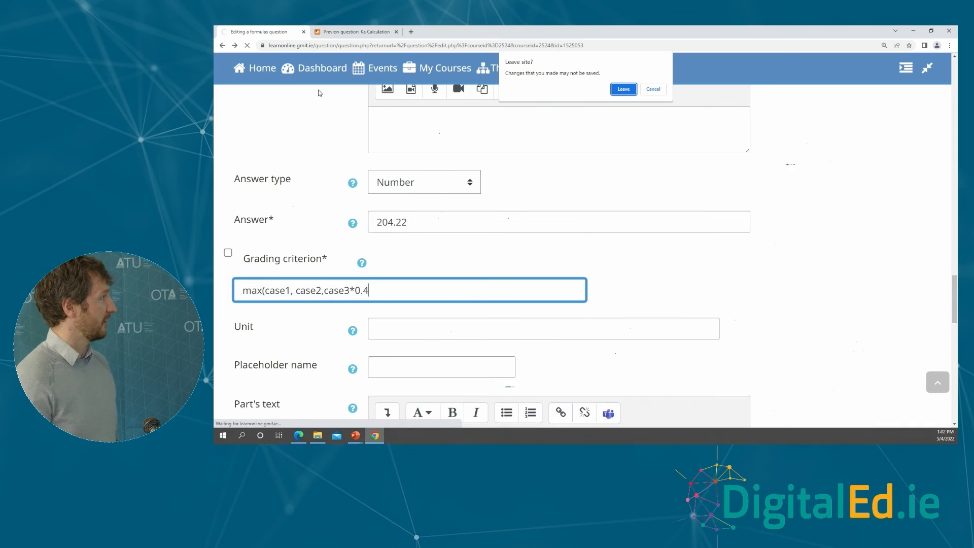
{"action": "key", "text": "Return"}
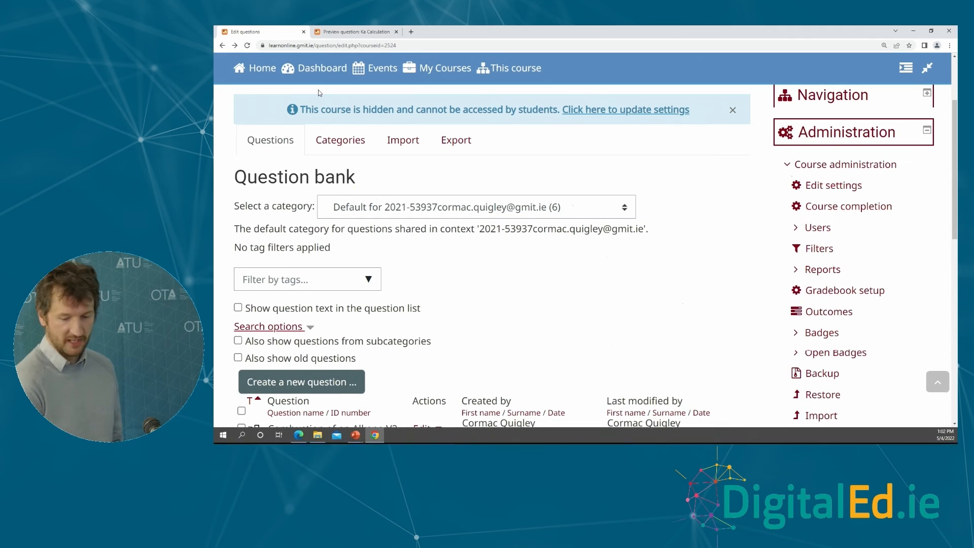
- Open the "Titration week 6 post Lab question finished" question for editing
{"action": "scroll", "coordinate": [320, 93], "scroll_direction": "down", "scroll_amount": 3}
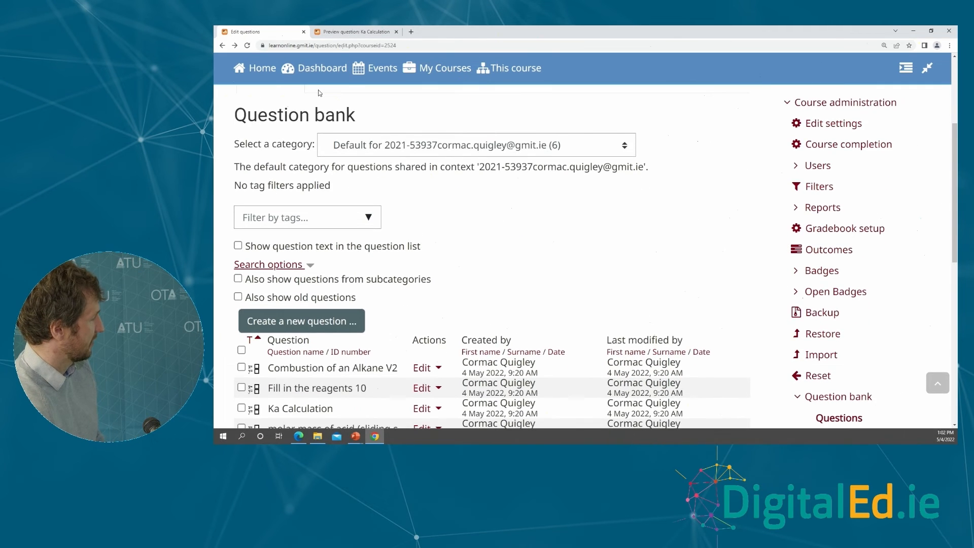
{"action": "scroll", "coordinate": [320, 93], "scroll_direction": "down", "scroll_amount": 1}
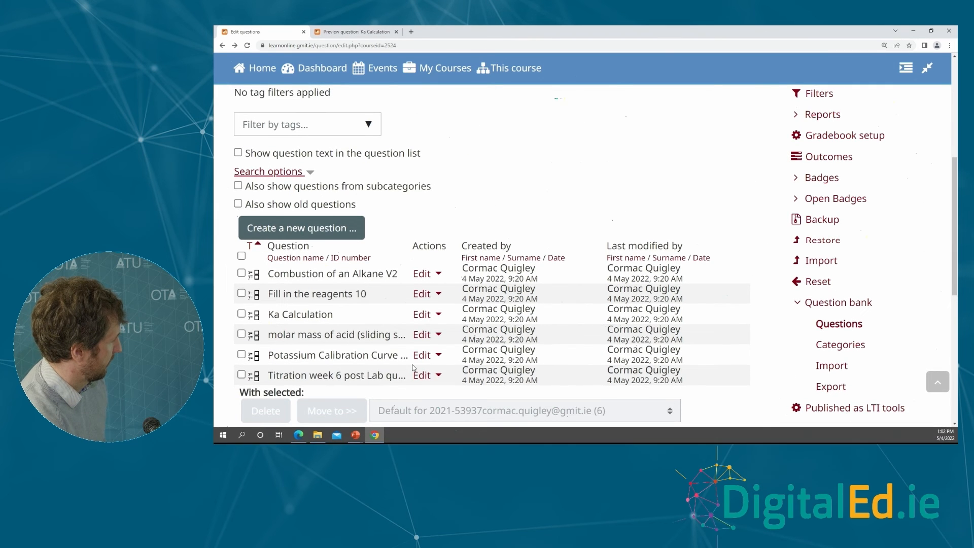
{"action": "left_click", "coordinate": [421, 383]}
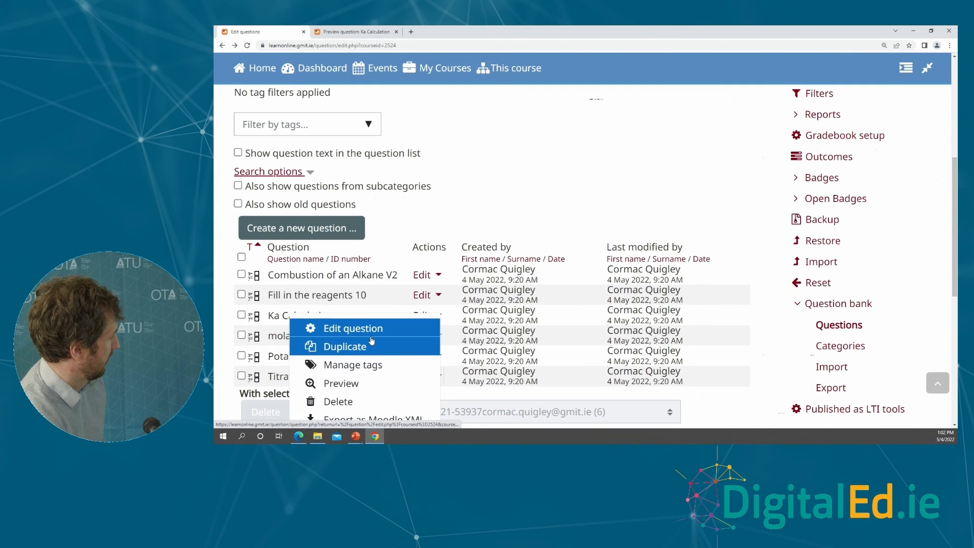
{"action": "left_click", "coordinate": [370, 330]}
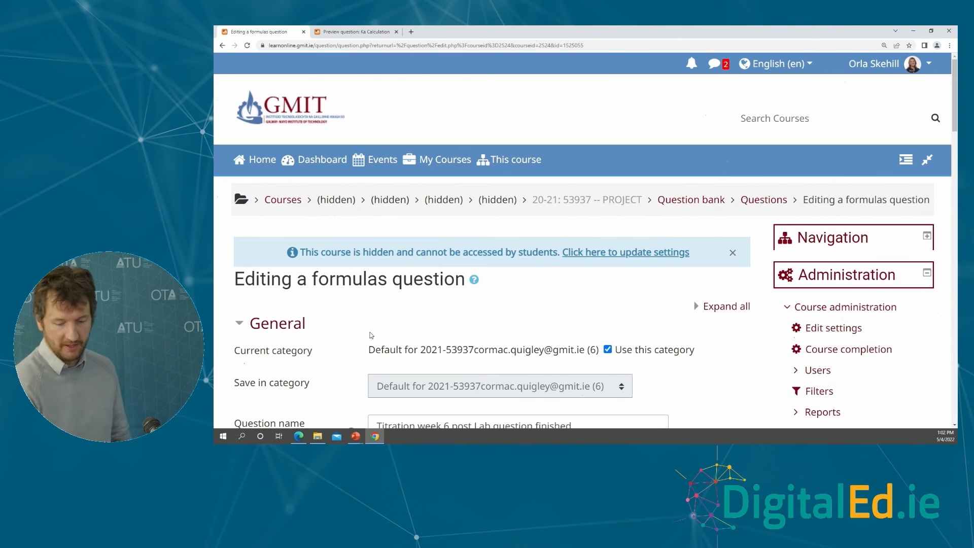
- Expand Part 6 of the titration question and examine its mark, answer and grading criterion
{"action": "scroll", "coordinate": [370, 335], "scroll_direction": "down", "scroll_amount": 5}
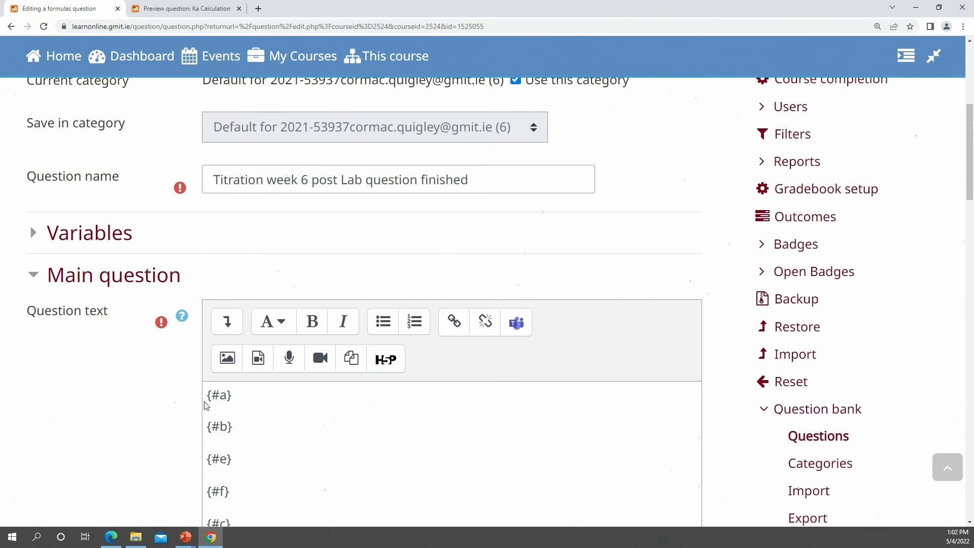
{"action": "scroll", "coordinate": [205, 406], "scroll_direction": "down", "scroll_amount": 5}
{"action": "scroll", "coordinate": [206, 406], "scroll_direction": "down", "scroll_amount": 10}
{"action": "scroll", "coordinate": [206, 406], "scroll_direction": "up", "scroll_amount": 1}
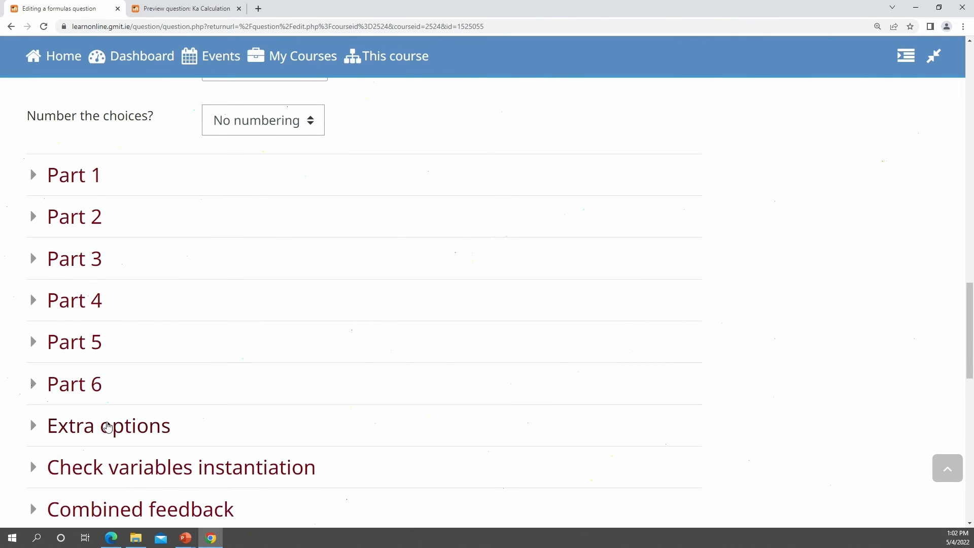
{"action": "left_click", "coordinate": [76, 400]}
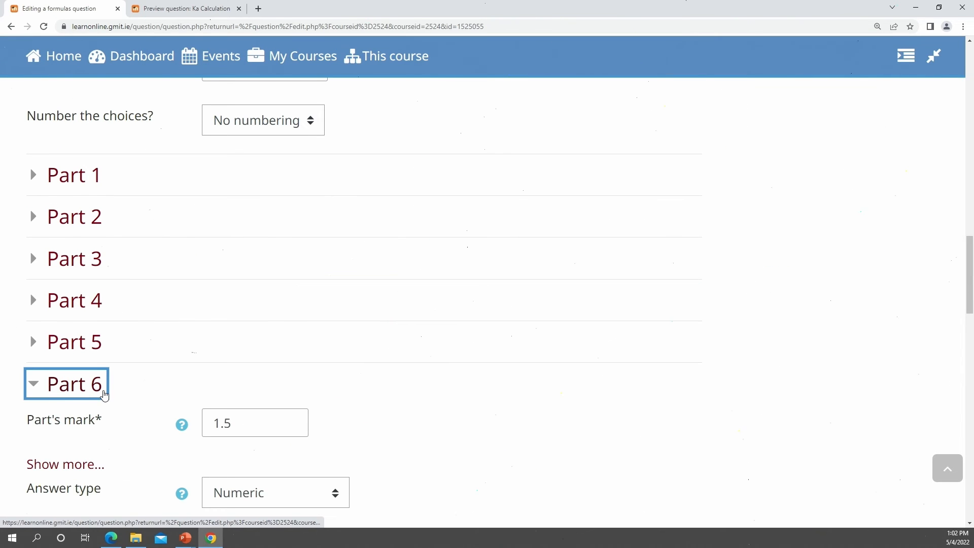
{"action": "left_click", "coordinate": [396, 407]}
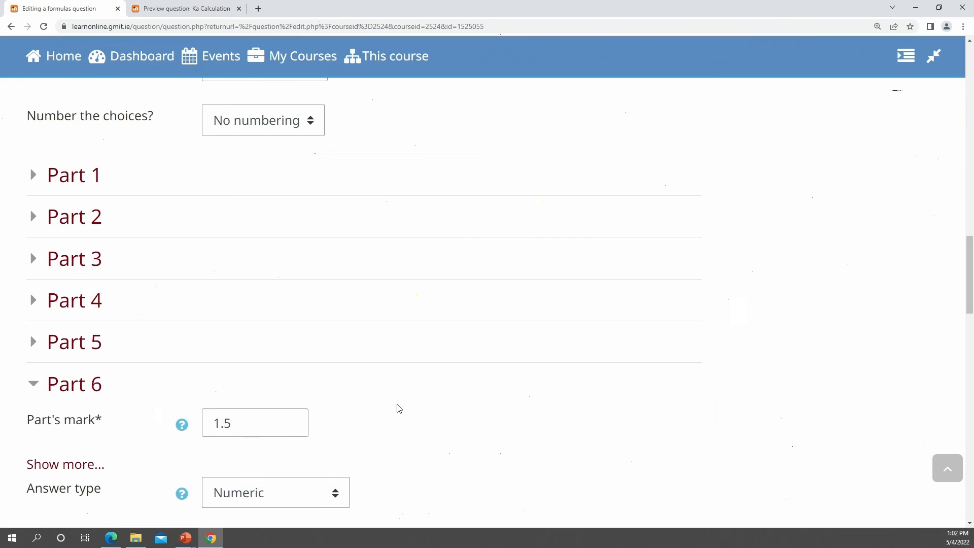
{"action": "scroll", "coordinate": [399, 408], "scroll_direction": "down", "scroll_amount": 1}
{"action": "scroll", "coordinate": [398, 408], "scroll_direction": "down", "scroll_amount": 5}
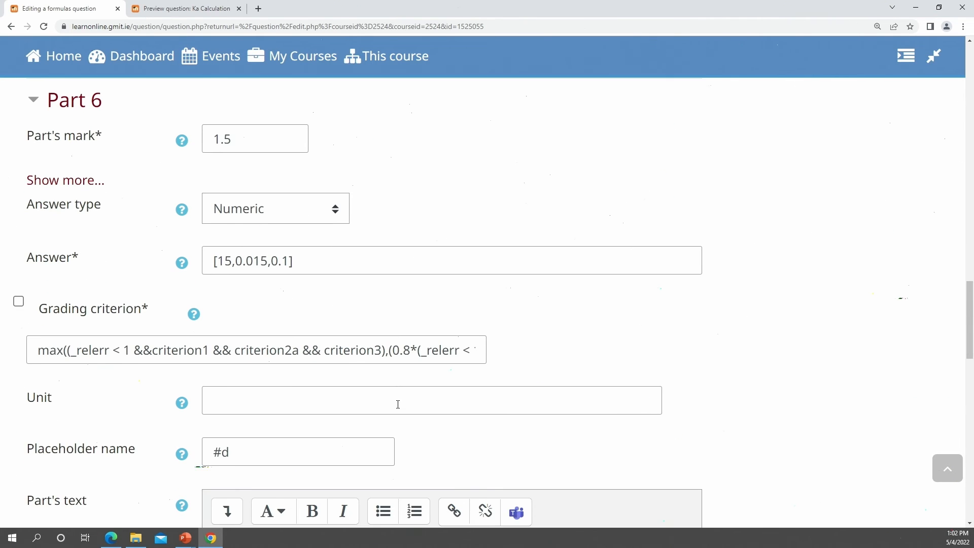
{"action": "scroll", "coordinate": [398, 407], "scroll_direction": "down", "scroll_amount": 1}
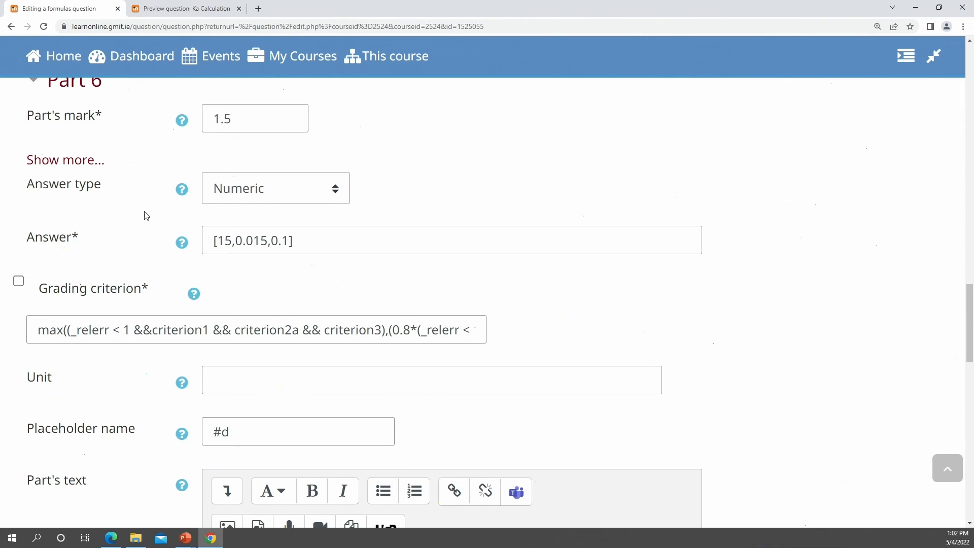
- Reveal the additional Part 6 settings and enlarge the grading variables field and the page text so that all criteria can be read
{"action": "left_click", "coordinate": [77, 160]}
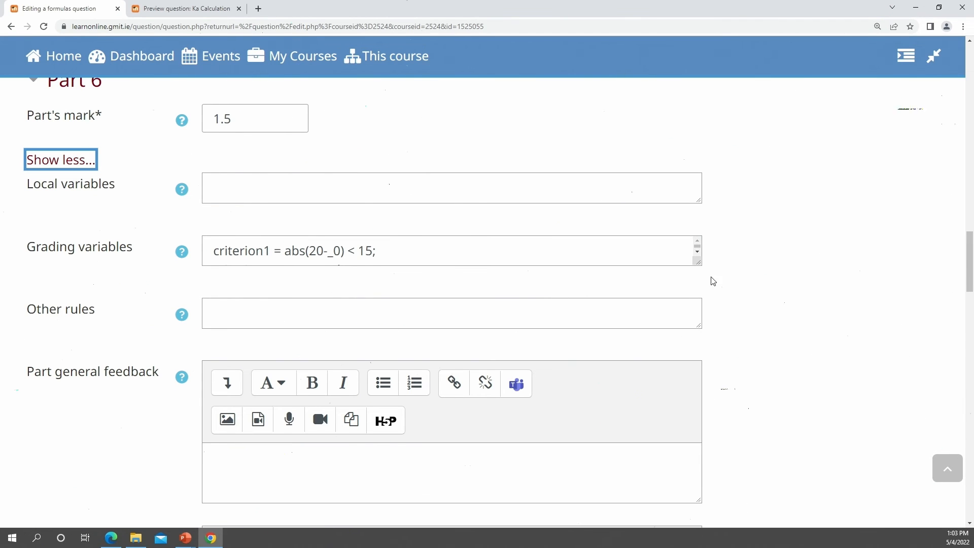
{"action": "left_click_drag", "start_coordinate": [697, 260], "coordinate": [762, 376]}
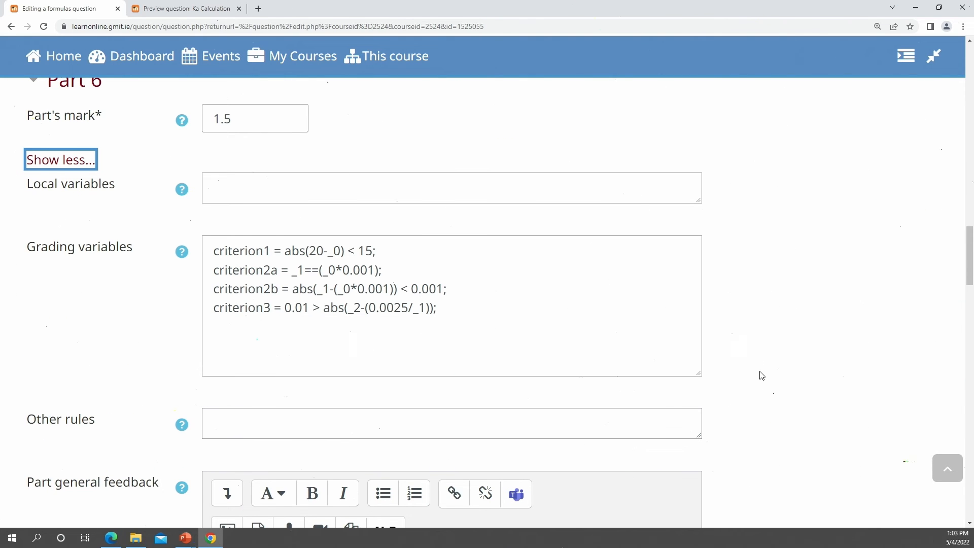
{"action": "key", "text": "ctrl+plus"}
{"action": "key", "text": "ctrl+plus"}
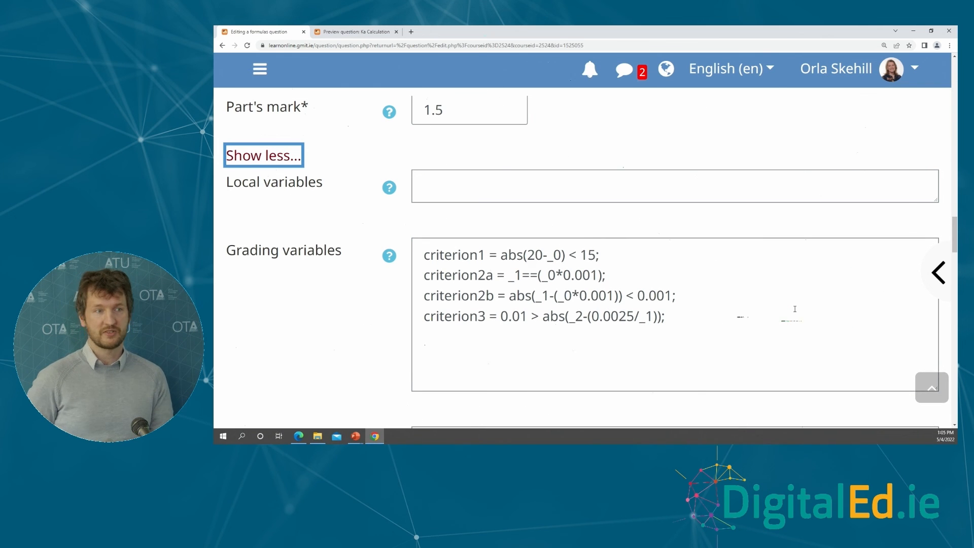
{"action": "key", "text": "alt+Tab"}
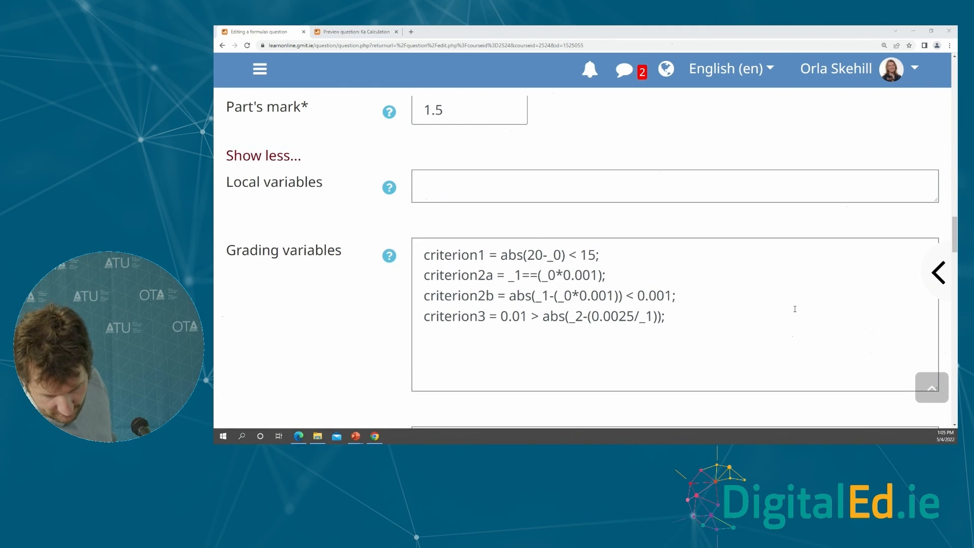